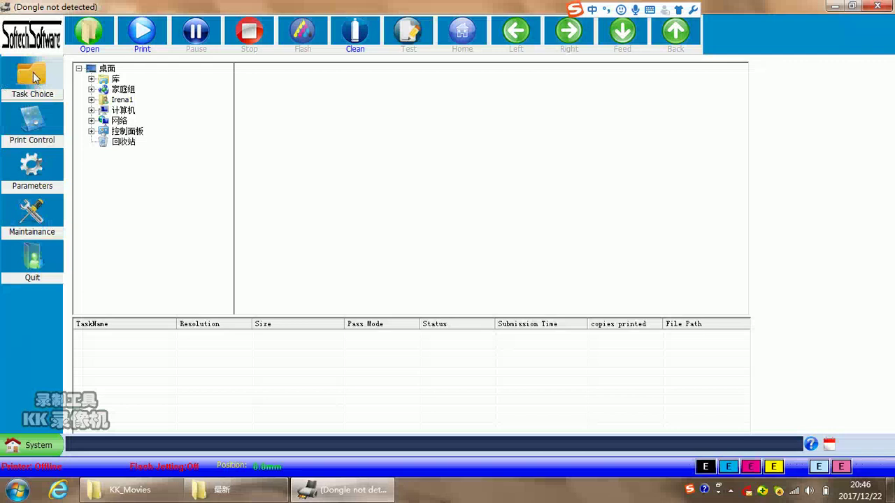
left_click(105, 68)
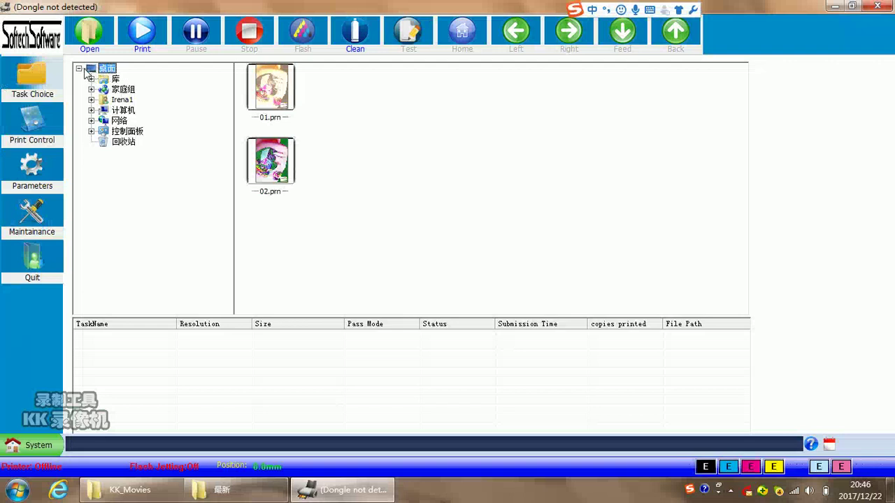
left_click(370, 132)
right_click(371, 133)
left_click(399, 138)
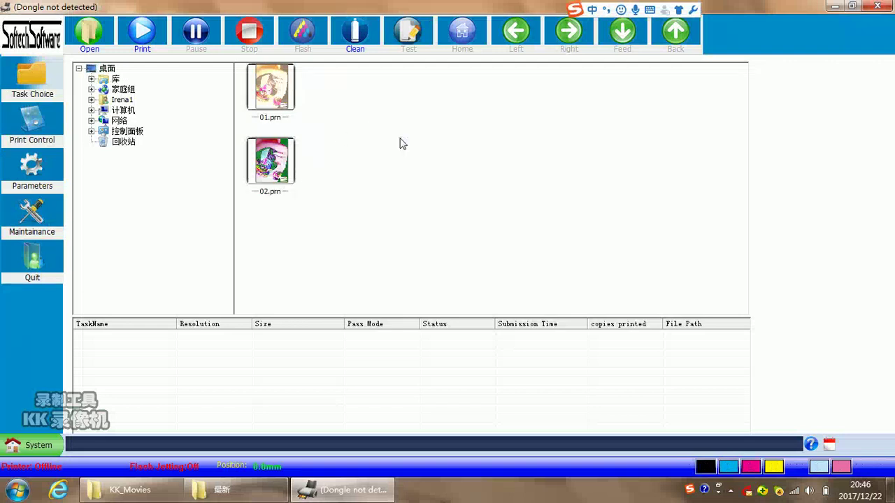
Open the Task Properties dialog for 01.prn from its thumbnail.
double_click(273, 93)
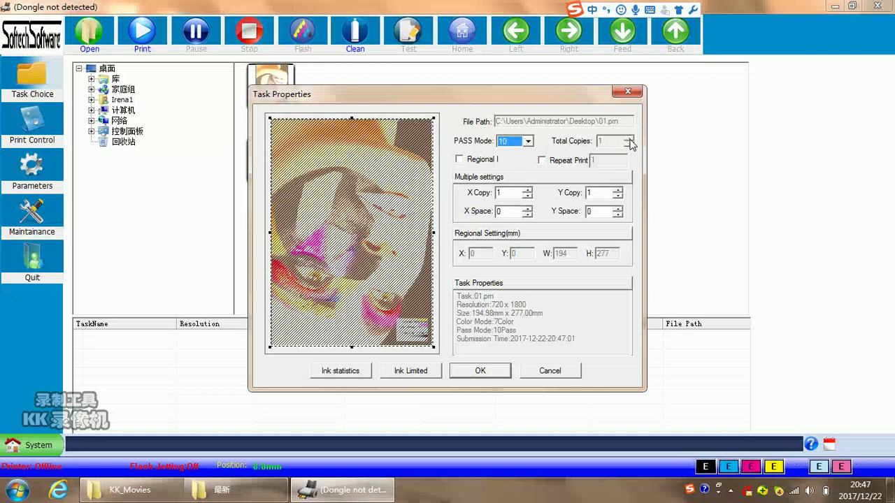
left_click(459, 160)
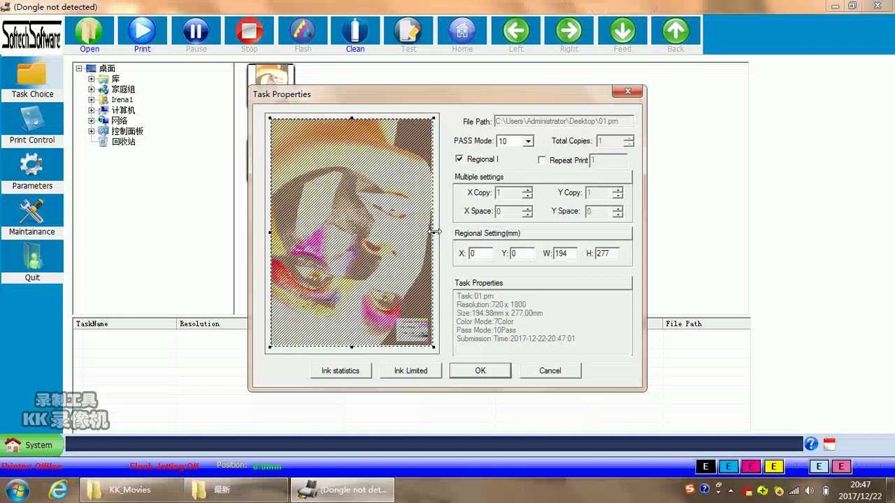
left_click_drag(433, 233, 389, 234)
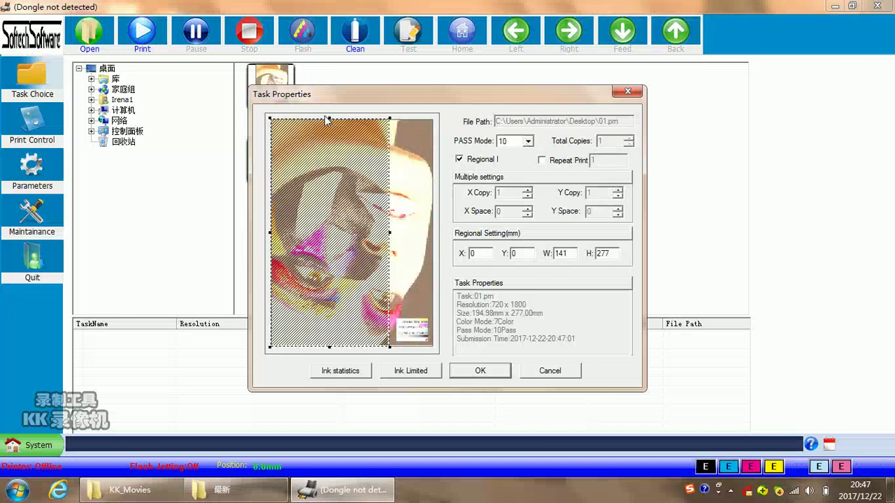
left_click_drag(329, 115, 328, 212)
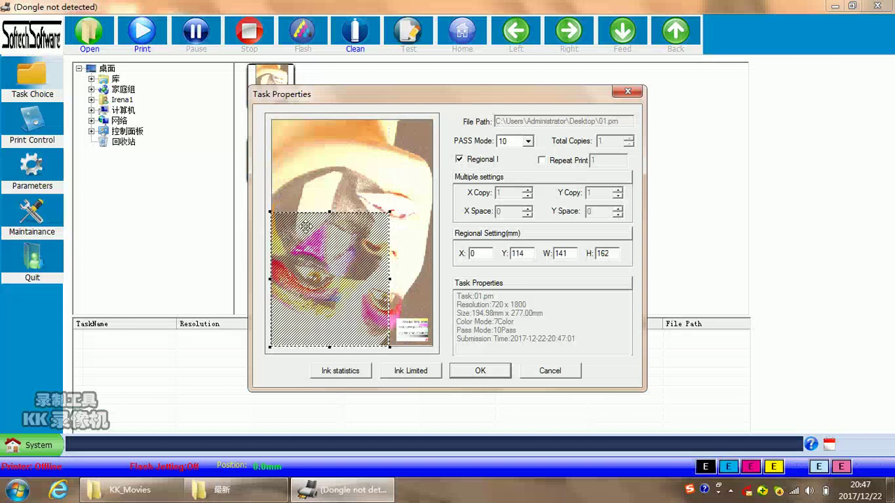
left_click_drag(326, 301, 380, 211)
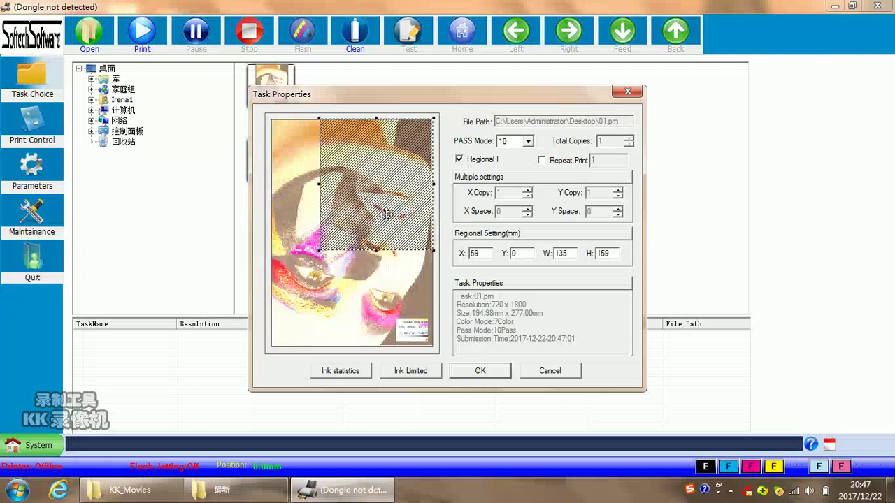
left_click(459, 160)
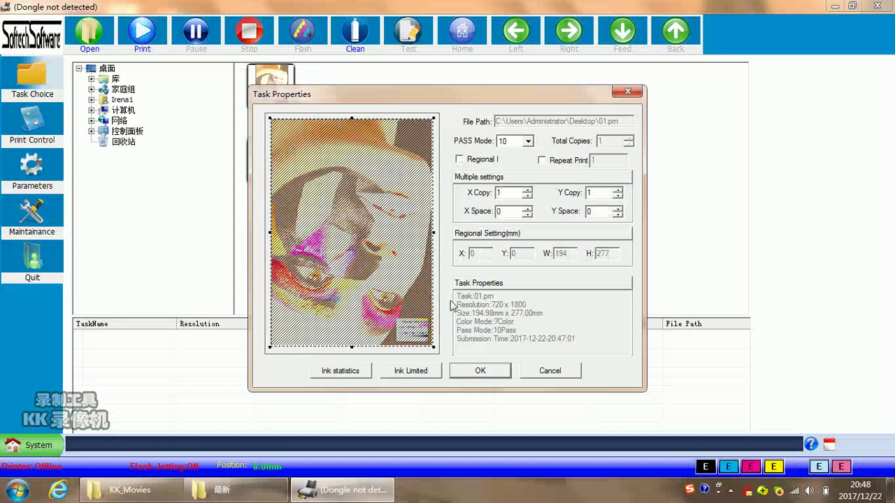
Enable Repeat Print for 01.prn with a repeat count of 2.
left_click(551, 165)
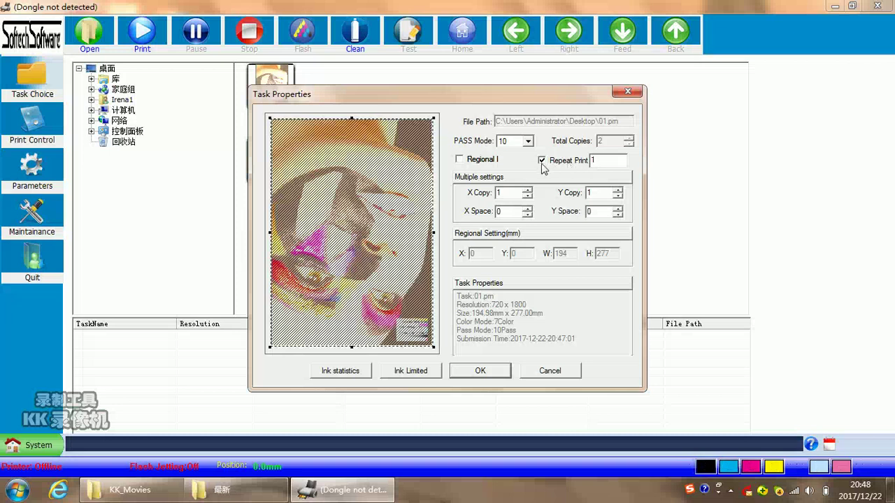
left_click_drag(600, 160, 590, 165)
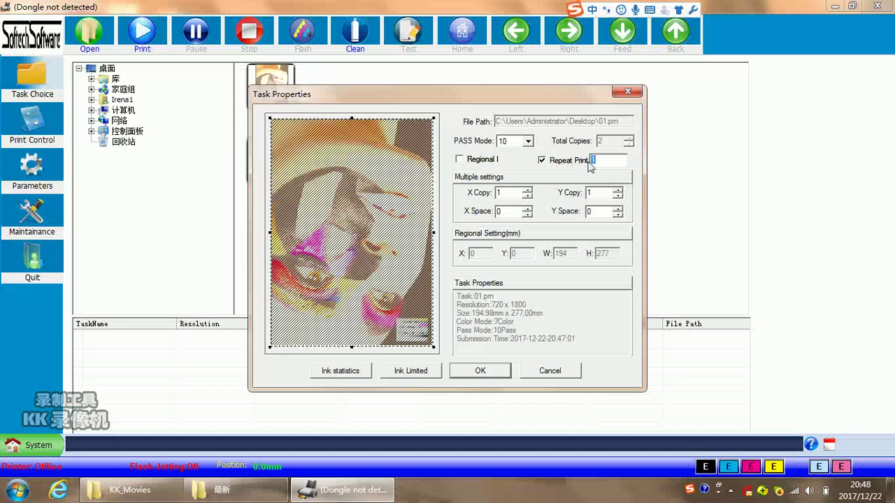
type("2")
Set X Copy and Y Copy to 2 and both X Space and Y Space to 2.
left_click(527, 189)
left_click(618, 189)
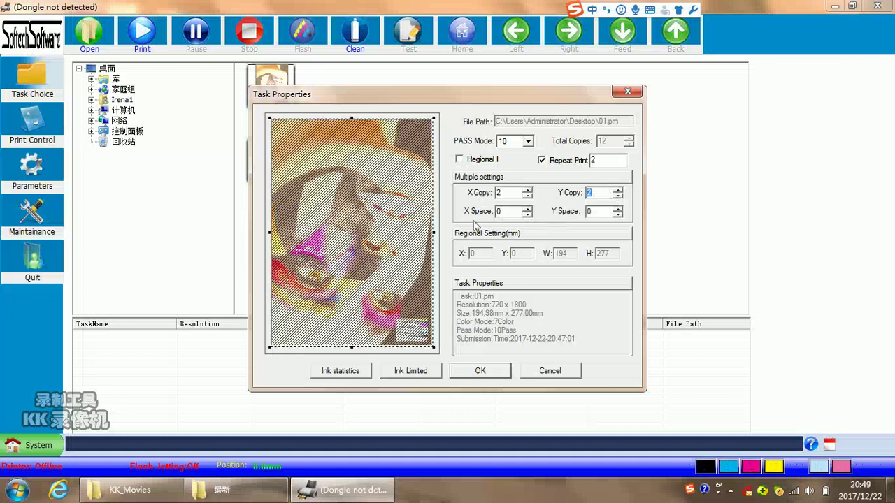
double_click(498, 213)
left_click(526, 209)
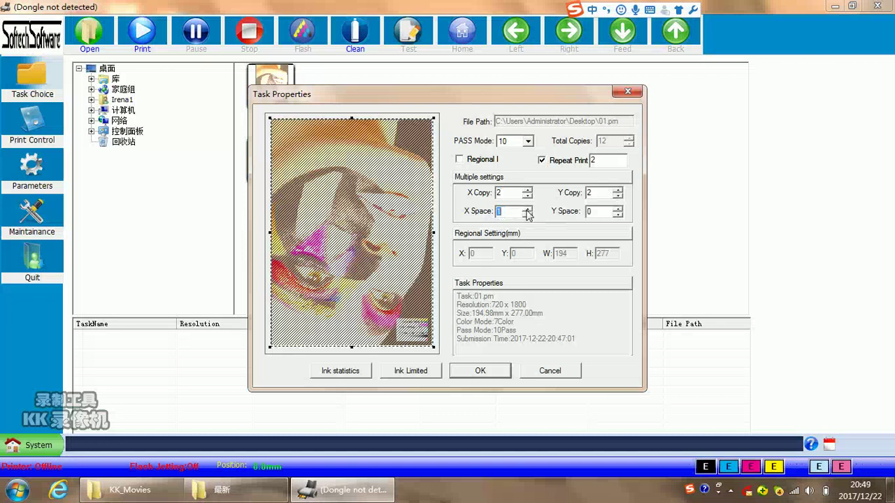
left_click(526, 209)
left_click(591, 213)
left_click(619, 208)
left_click(619, 208)
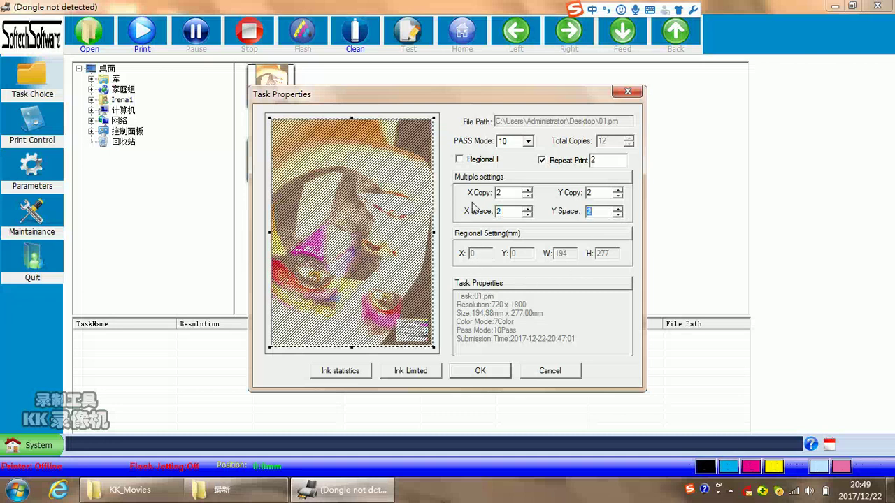
Enable Regional printing and try X and Y region offsets of 1.
left_click(460, 160)
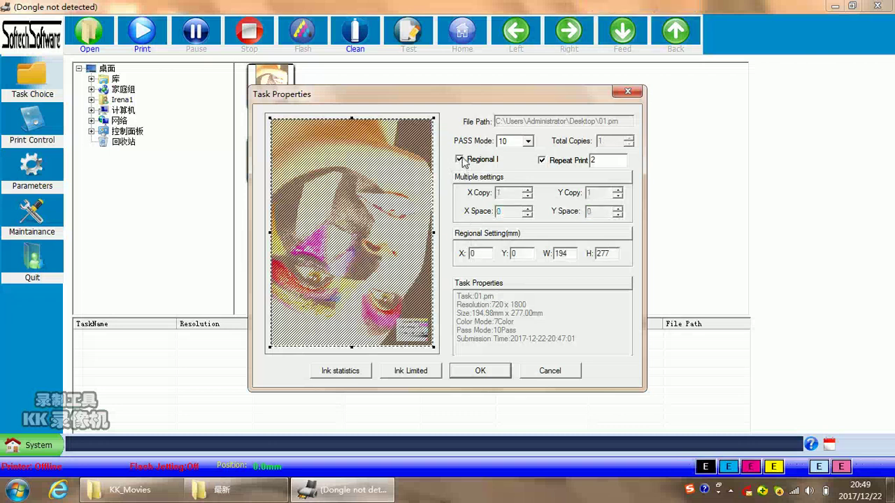
double_click(475, 253)
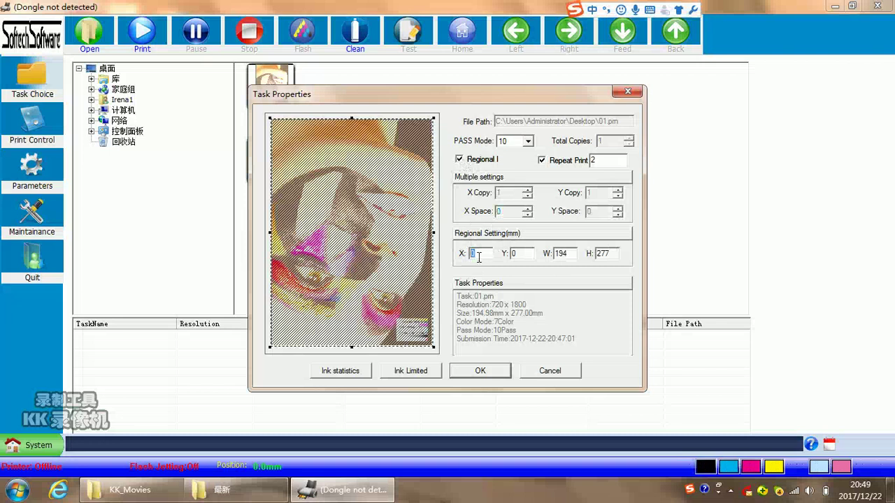
type("1")
double_click(513, 254)
type("1")
key("BackSpace")
Try X and Y offsets of 10, then reset the region to 0, 0 at 194 × 277 mm.
double_click(481, 253)
type("10")
double_click(512, 254)
type("100")
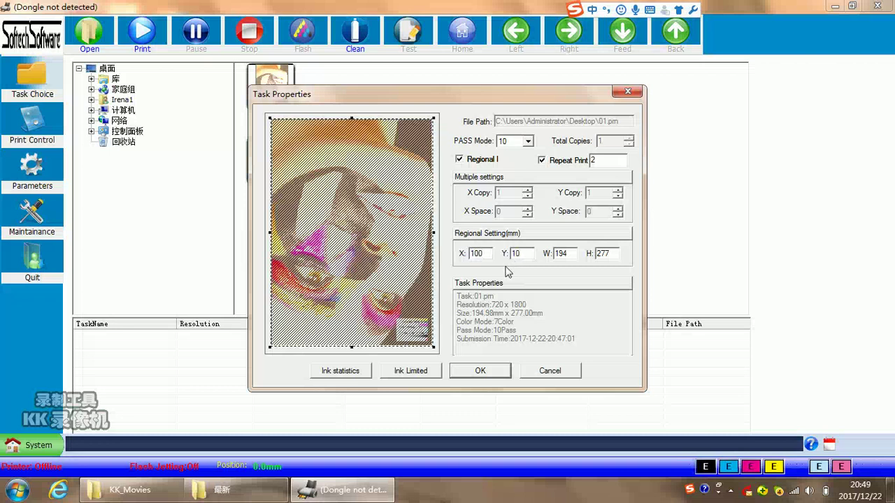
left_click(361, 246)
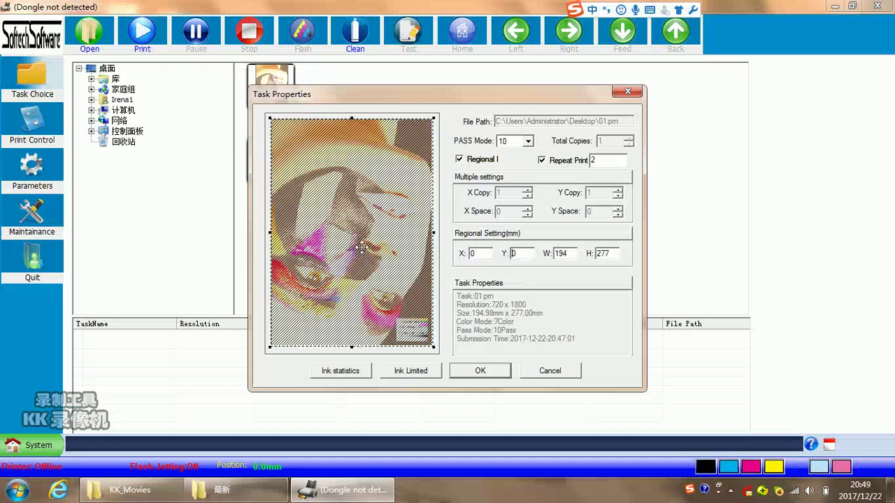
double_click(471, 254)
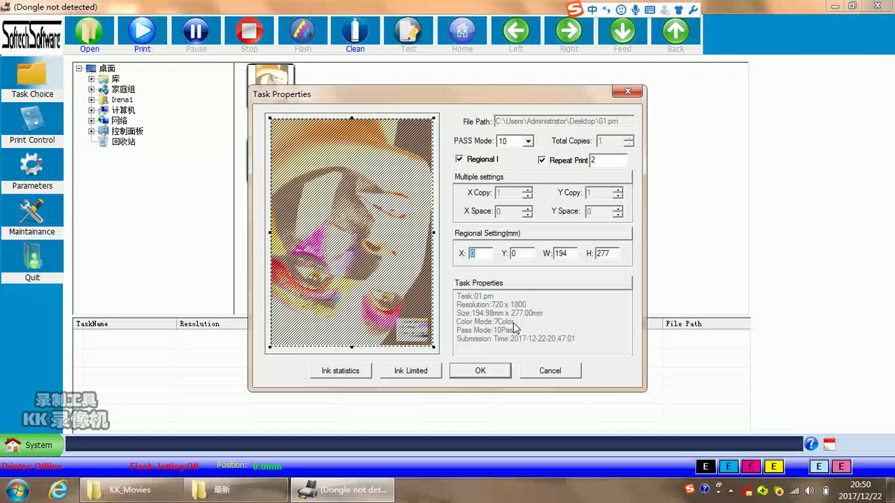
Confirm the Task Properties so 01.prn joins the task list as Ready.
left_click(480, 378)
left_click(500, 380)
left_click(499, 380)
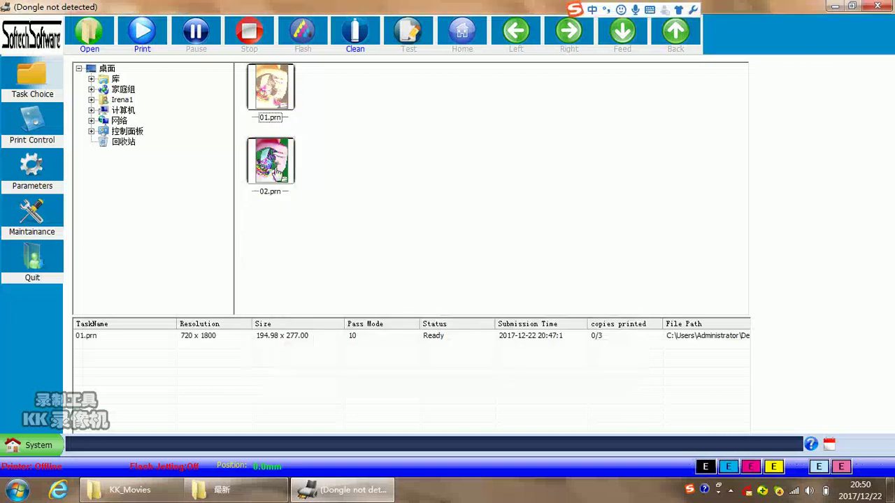
left_click(213, 340)
right_click(212, 340)
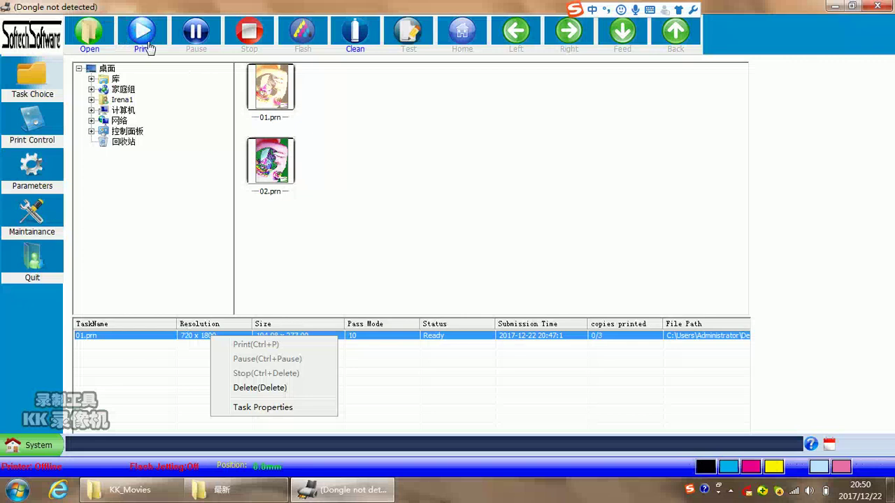
left_click(193, 342)
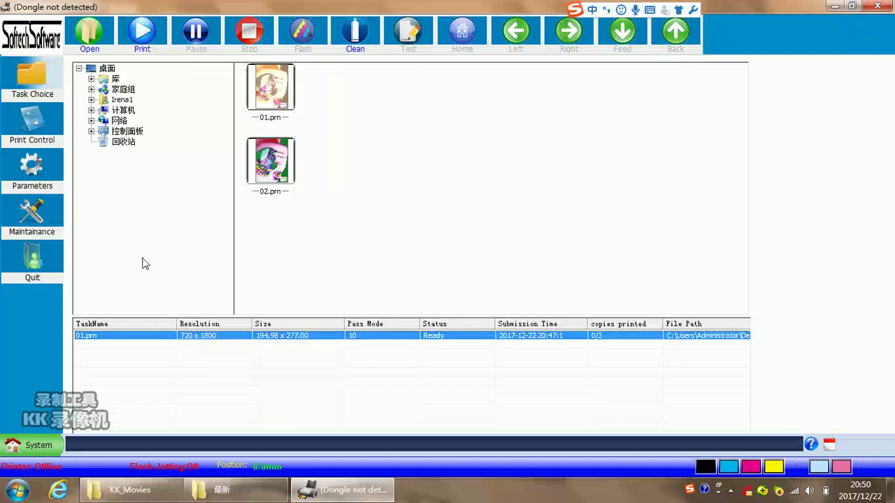
Show the Print Control page and keep Margin Width and Y Margin at 3.00 mm.
left_click(29, 124)
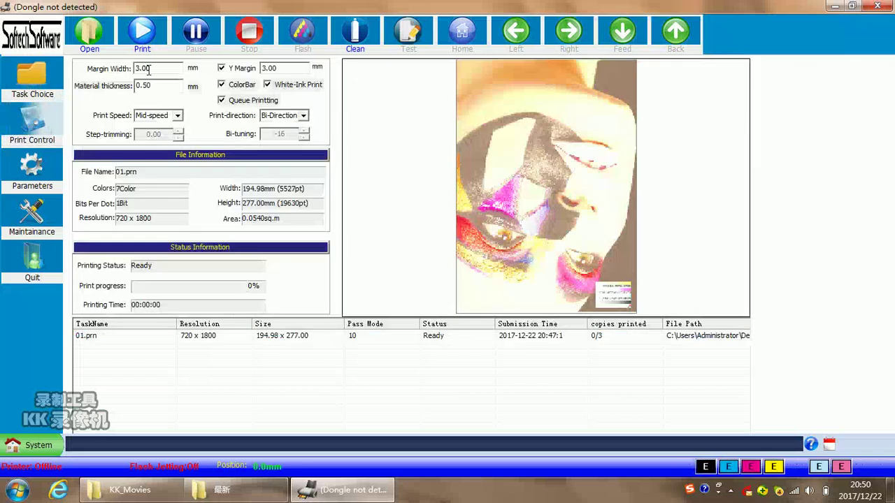
left_click_drag(155, 68, 131, 77)
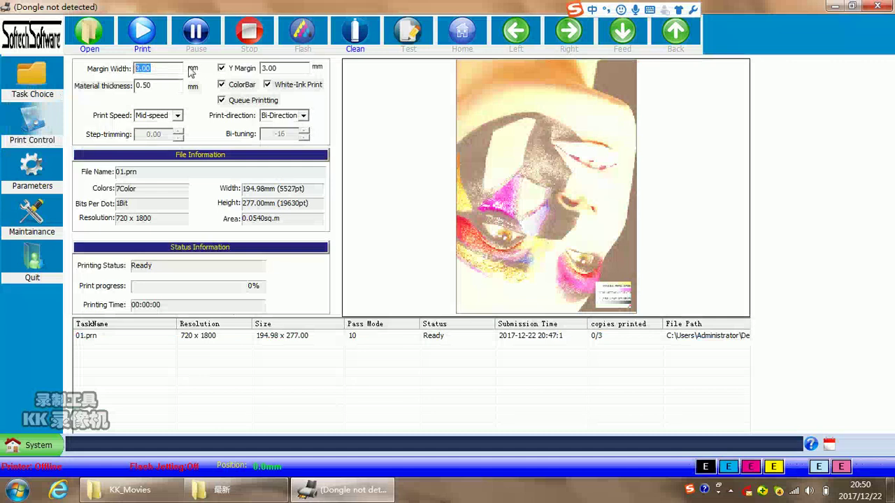
left_click_drag(164, 69, 137, 68)
left_click(222, 71)
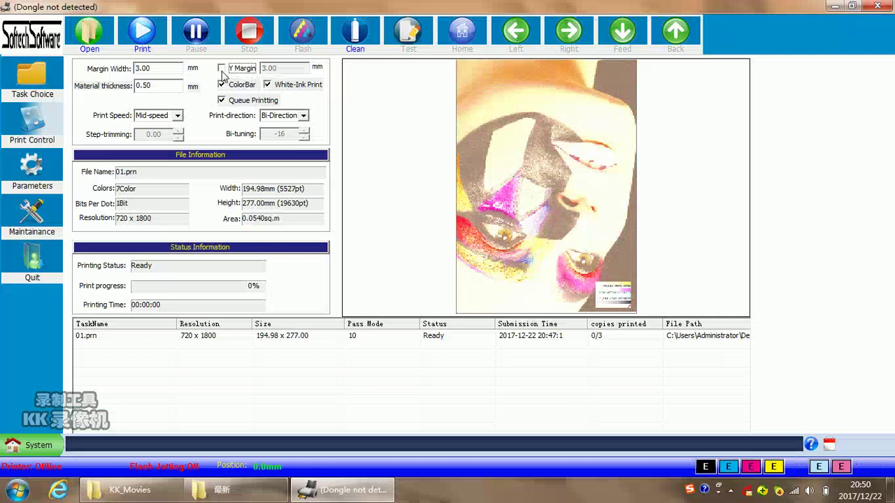
left_click(223, 70)
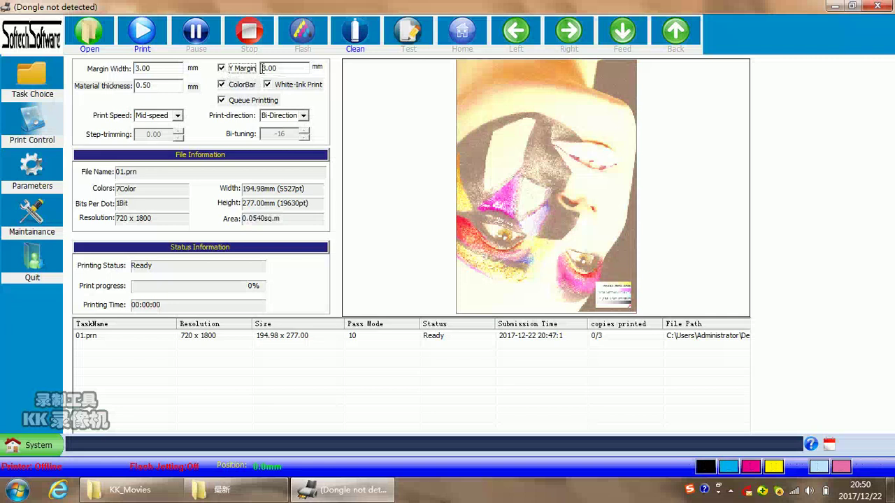
left_click_drag(282, 68, 263, 68)
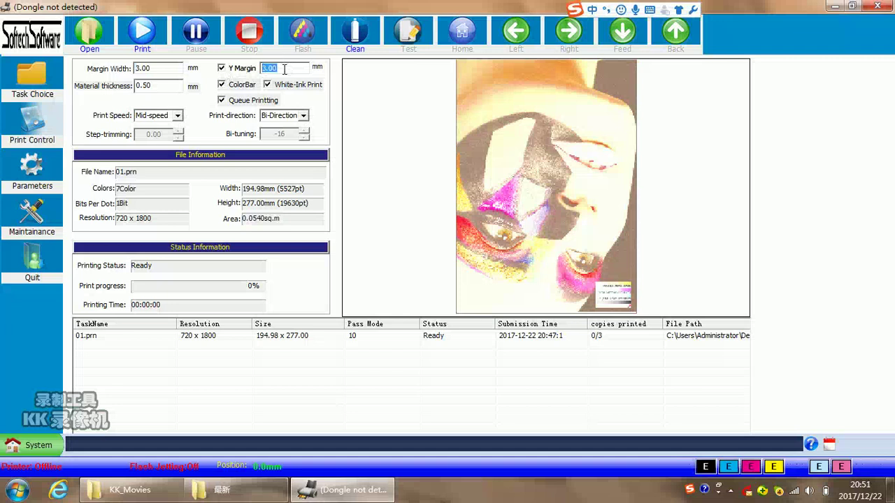
left_click_drag(284, 68, 262, 68)
Enter 12 as the material thickness, correcting the mistyped 10.2 and 112 entries.
left_click_drag(156, 88, 117, 95)
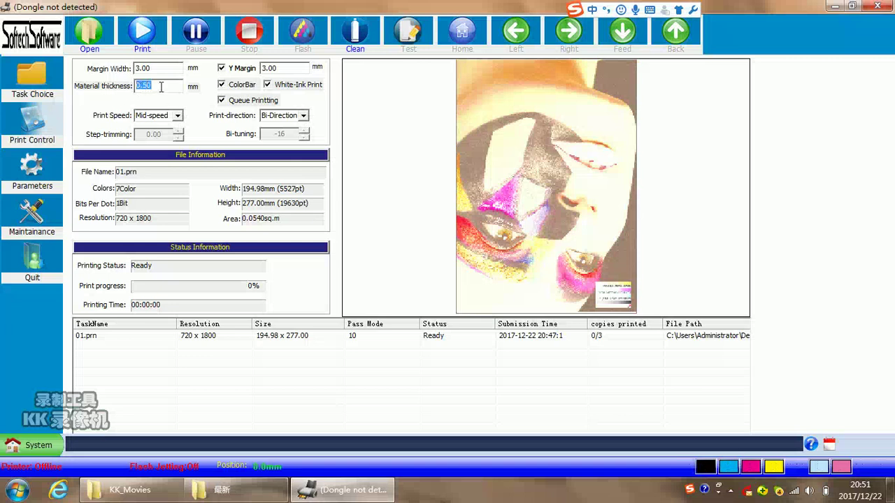
type("10.2")
left_click_drag(162, 89, 139, 87)
type("112")
double_click(149, 85)
type("12")
left_click_drag(153, 87, 137, 93)
left_click(222, 85)
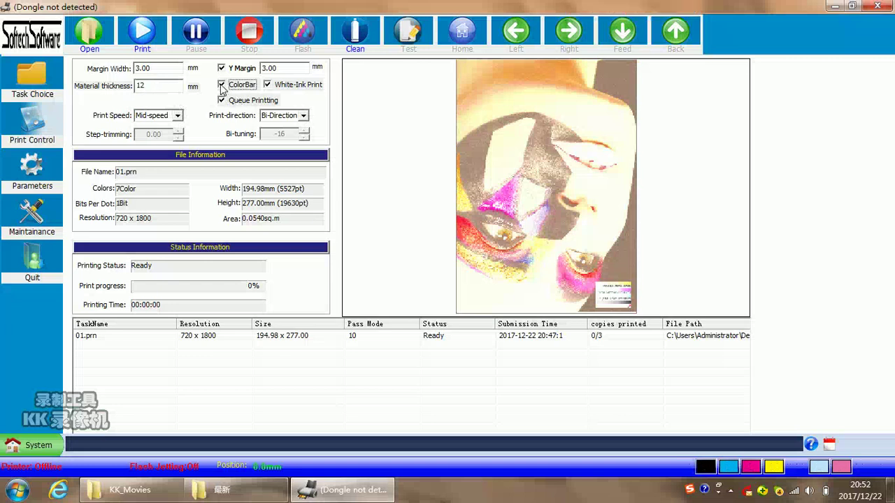
left_click(222, 85)
left_click(223, 87)
left_click(223, 87)
left_click(270, 91)
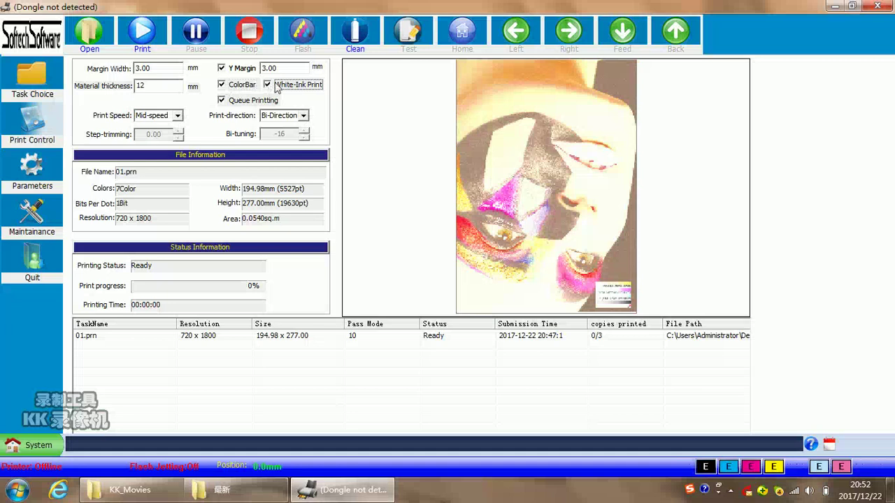
left_click(223, 103)
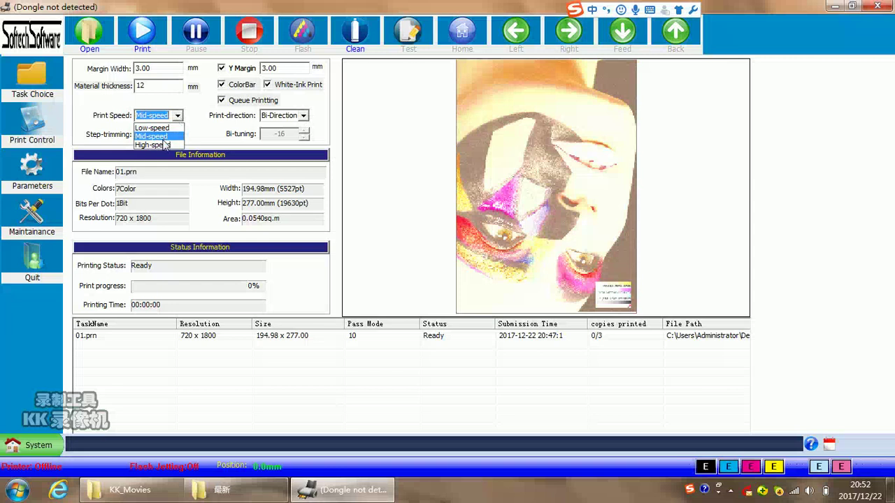
Set print speed to High-speed and leave print direction on Bi-Direction after trying To-right.
left_click(166, 144)
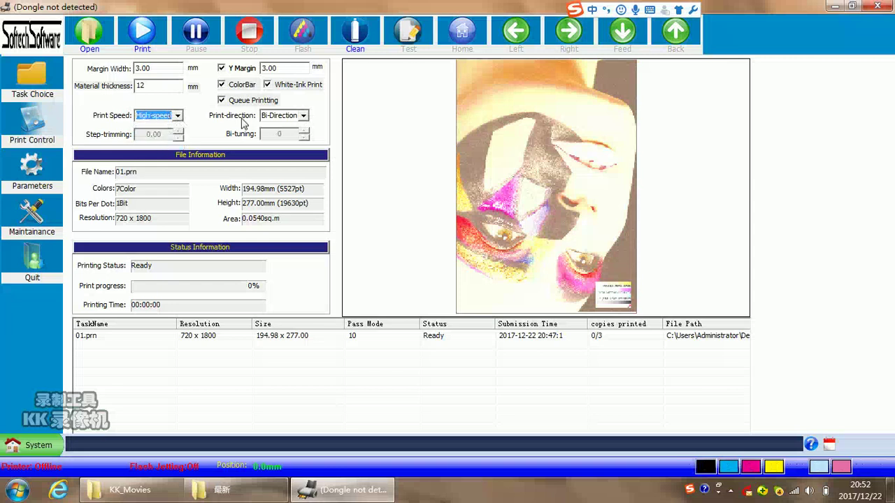
left_click(304, 116)
left_click(289, 136)
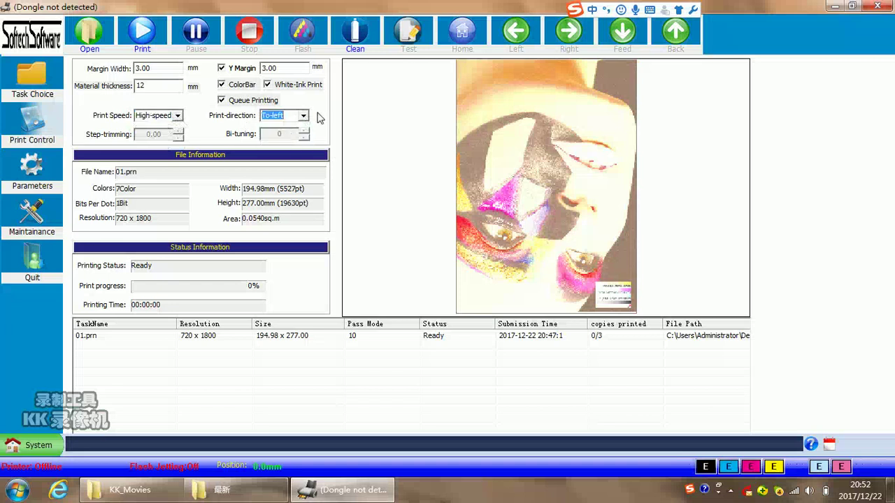
left_click(304, 116)
left_click(277, 137)
left_click(303, 116)
left_click(286, 146)
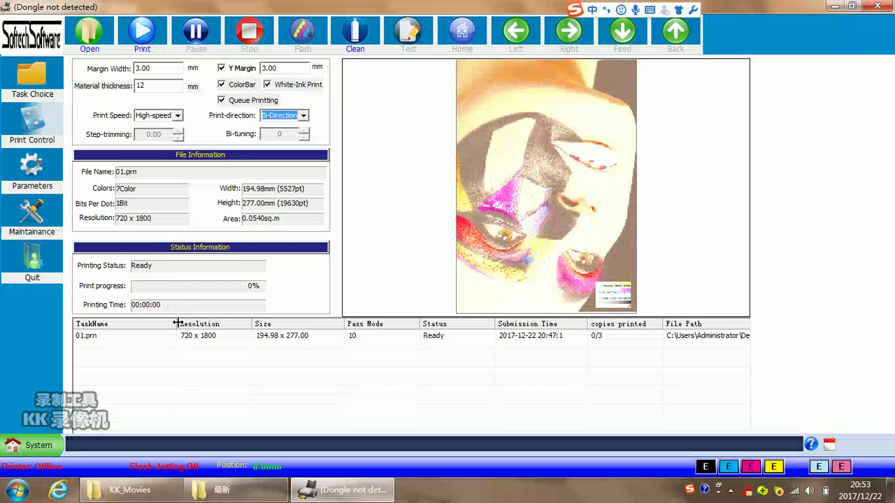
double_click(201, 338)
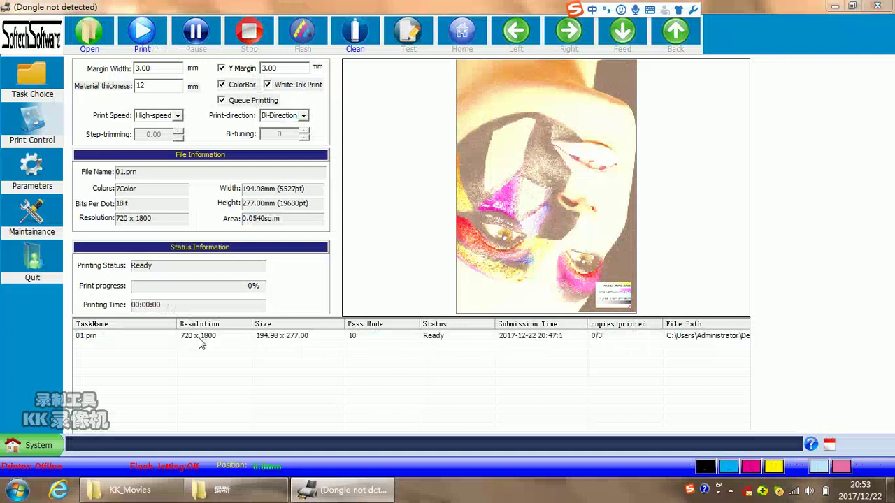
left_click(489, 378)
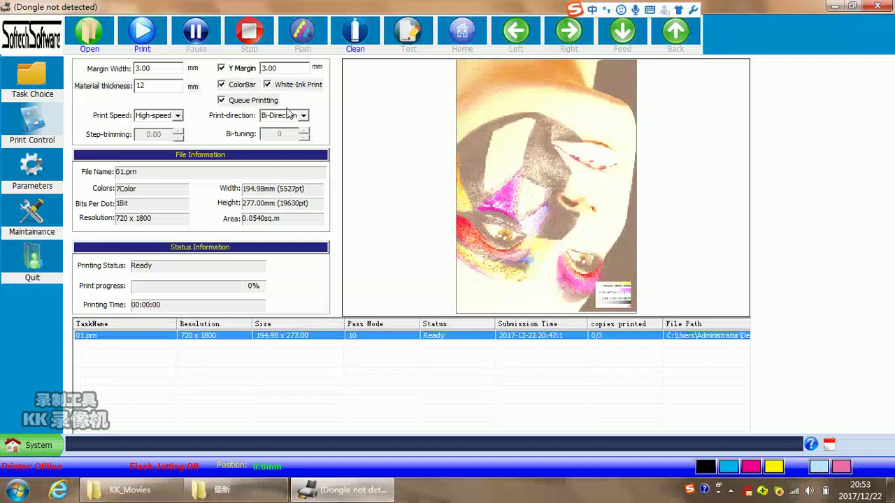